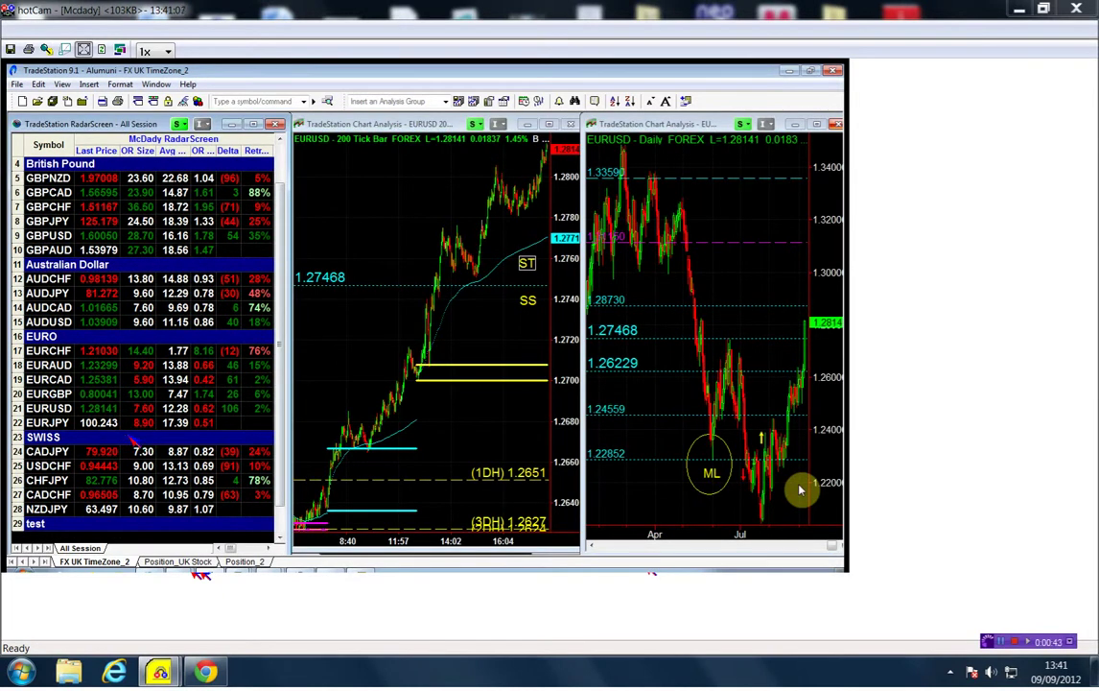
Switch the charts to EURGBP from the Euro group and maximize its daily chart
{"action": "key", "text": "Up"}
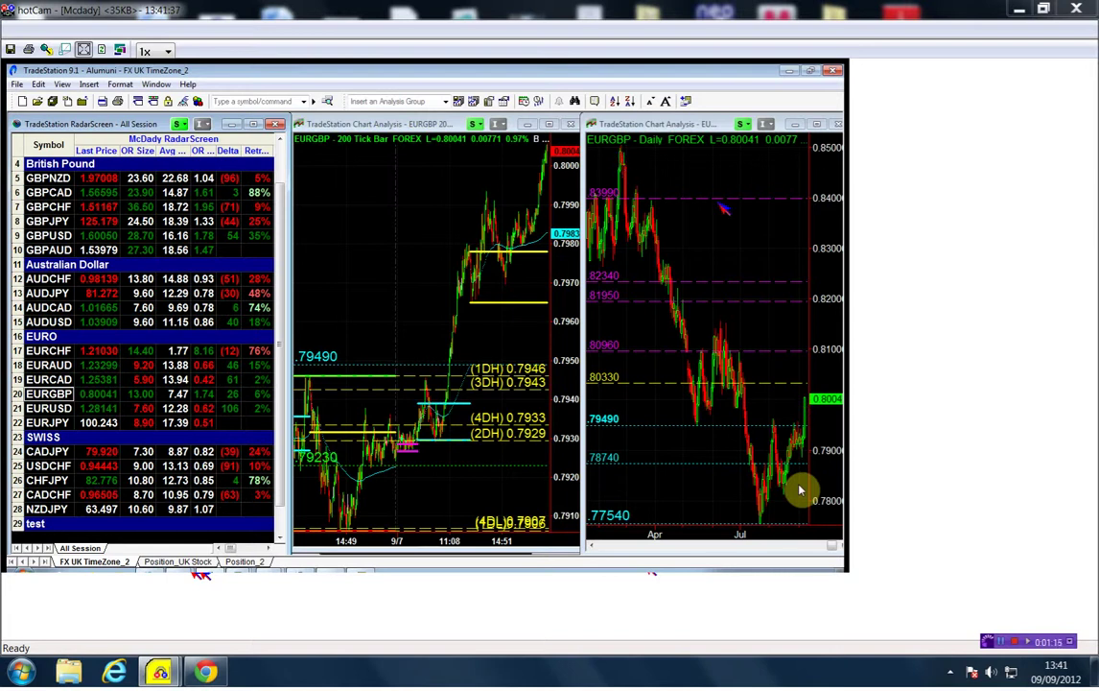
{"action": "double_click", "coordinate": [801, 491]}
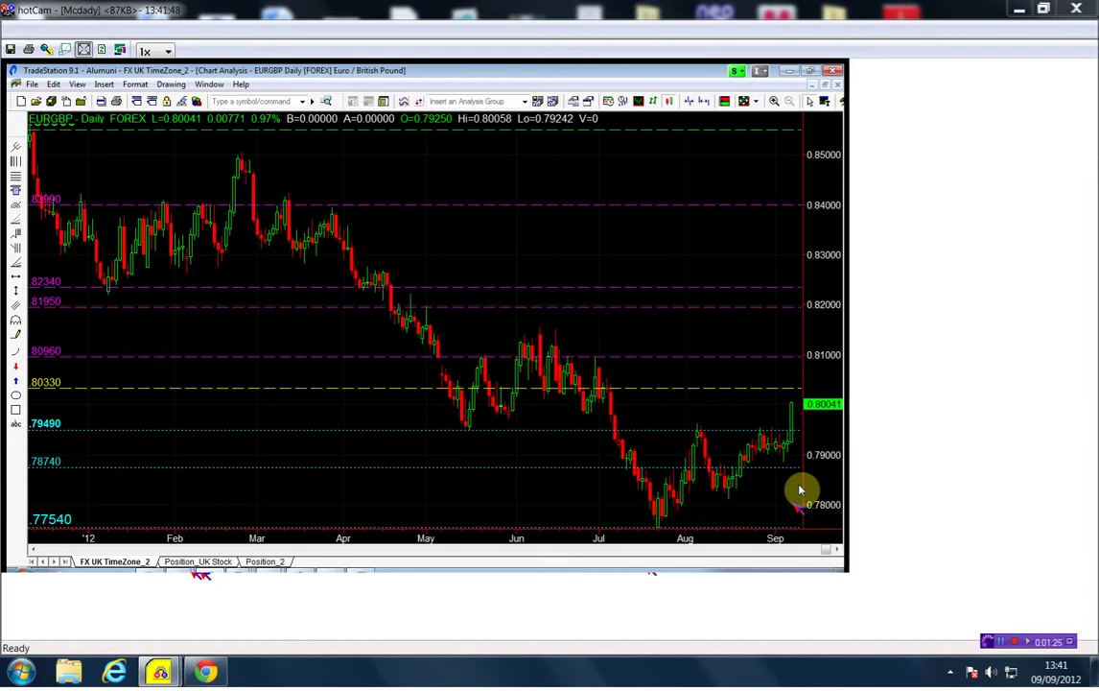
Examine the EURGBP daily price history back to 2007 against the marked horizontal price levels
{"action": "mouse_move", "coordinate": [801, 490]}
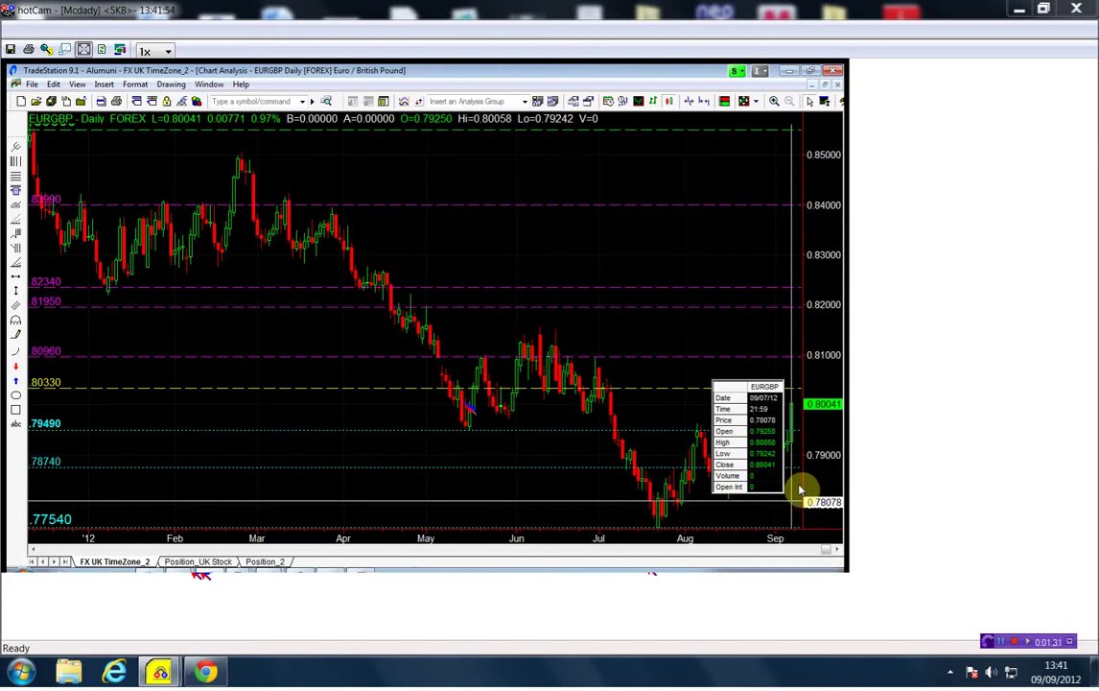
{"action": "scroll", "coordinate": [801, 491], "scroll_direction": "down", "scroll_amount": 1}
{"action": "scroll", "coordinate": [801, 490], "scroll_direction": "down", "scroll_amount": 1}
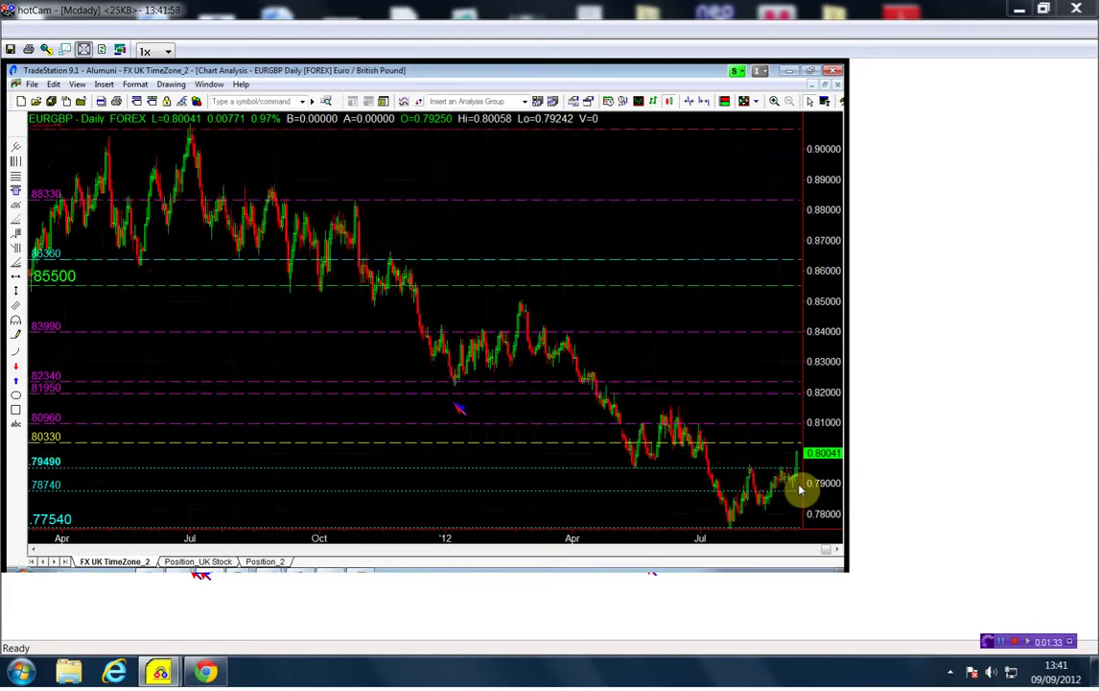
{"action": "scroll", "coordinate": [801, 491], "scroll_direction": "down", "scroll_amount": 1}
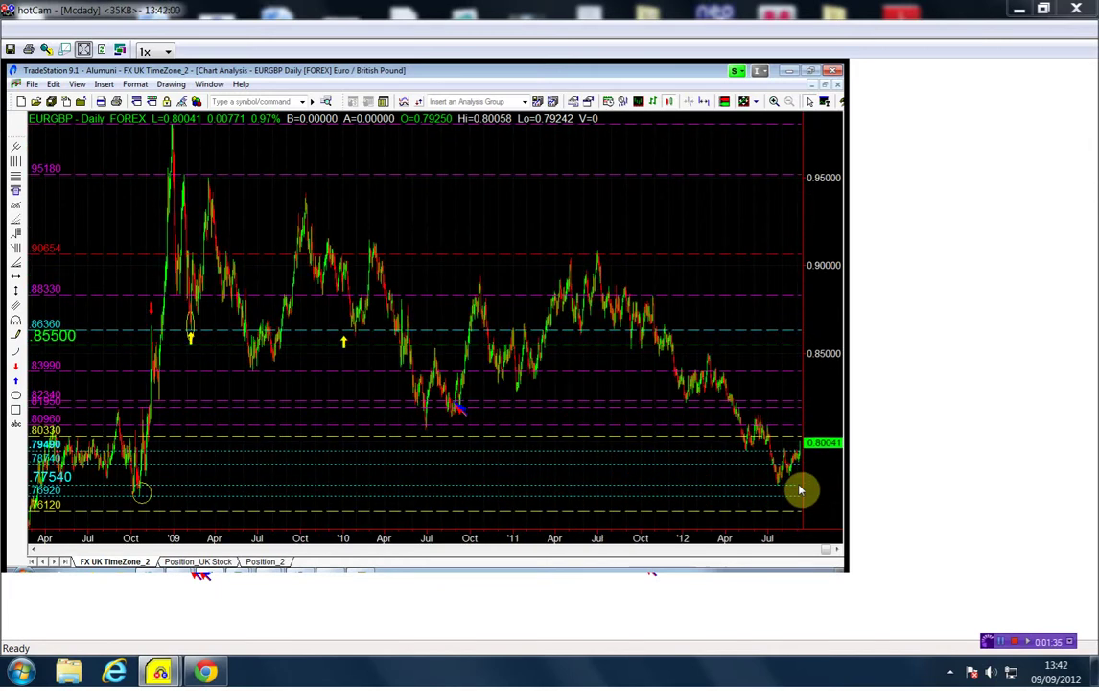
{"action": "scroll", "coordinate": [800, 490], "scroll_direction": "up", "scroll_amount": 1}
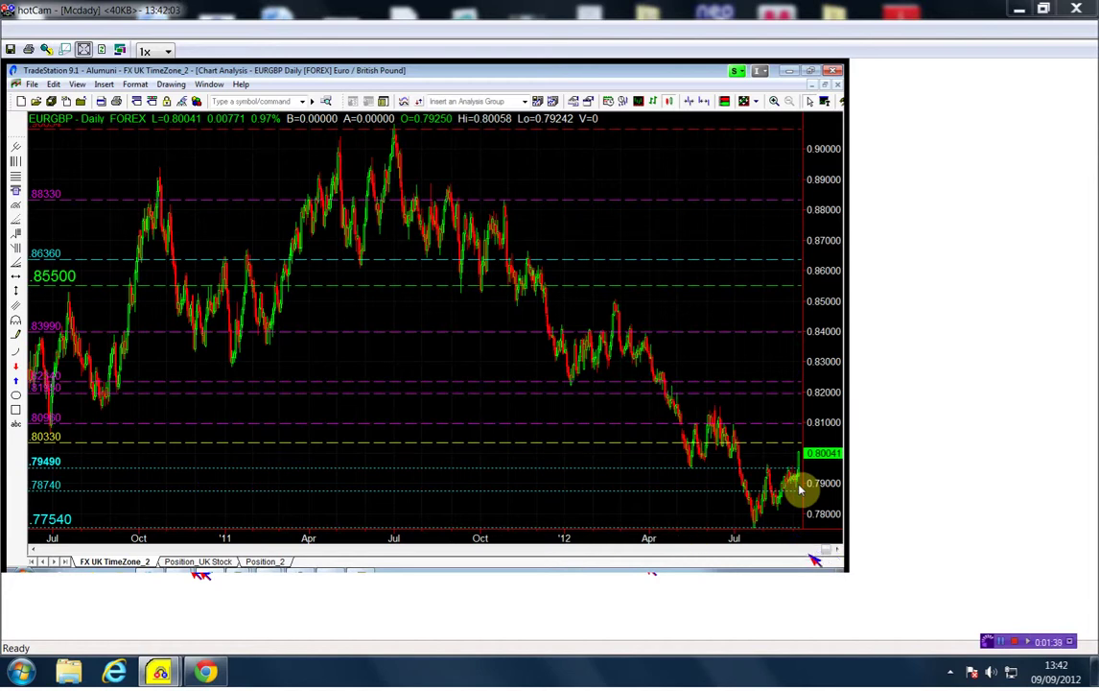
{"action": "left_click_drag", "start_coordinate": [802, 560], "coordinate": [652, 553]}
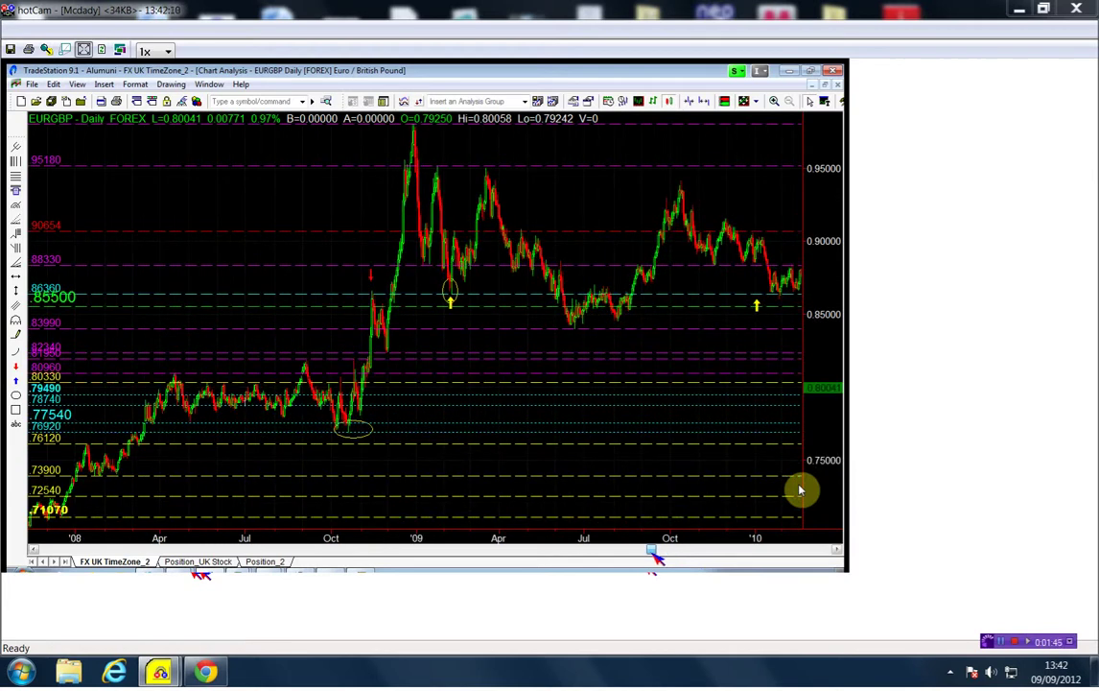
{"action": "left_click_drag", "start_coordinate": [654, 556], "coordinate": [580, 557]}
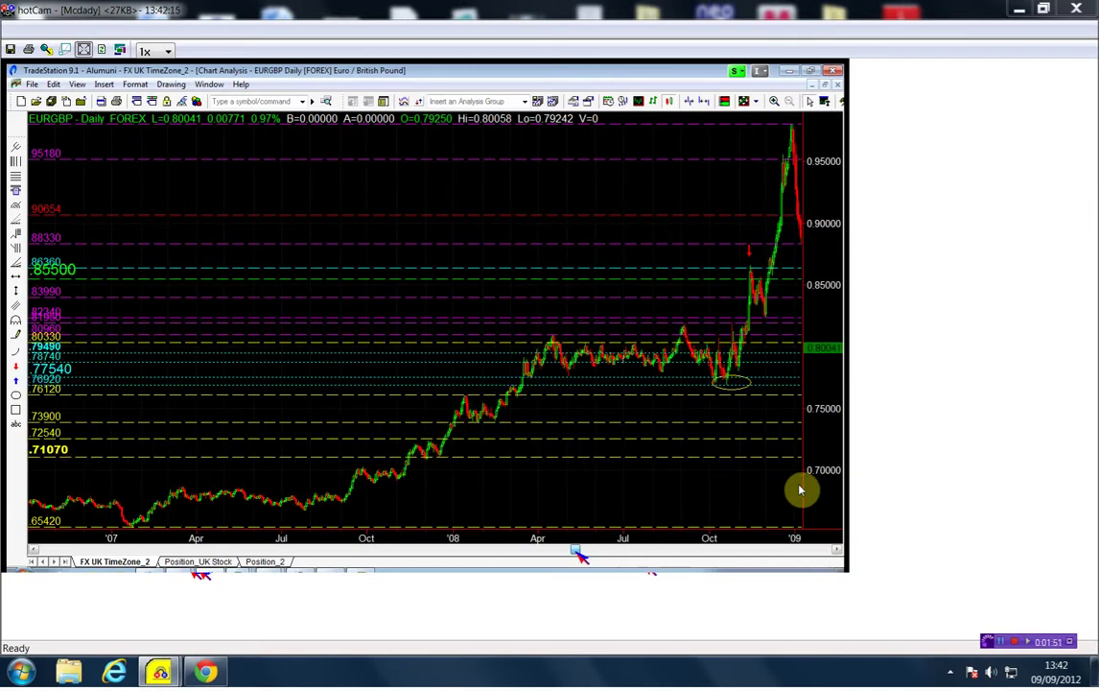
{"action": "left_click_drag", "start_coordinate": [580, 556], "coordinate": [623, 552]}
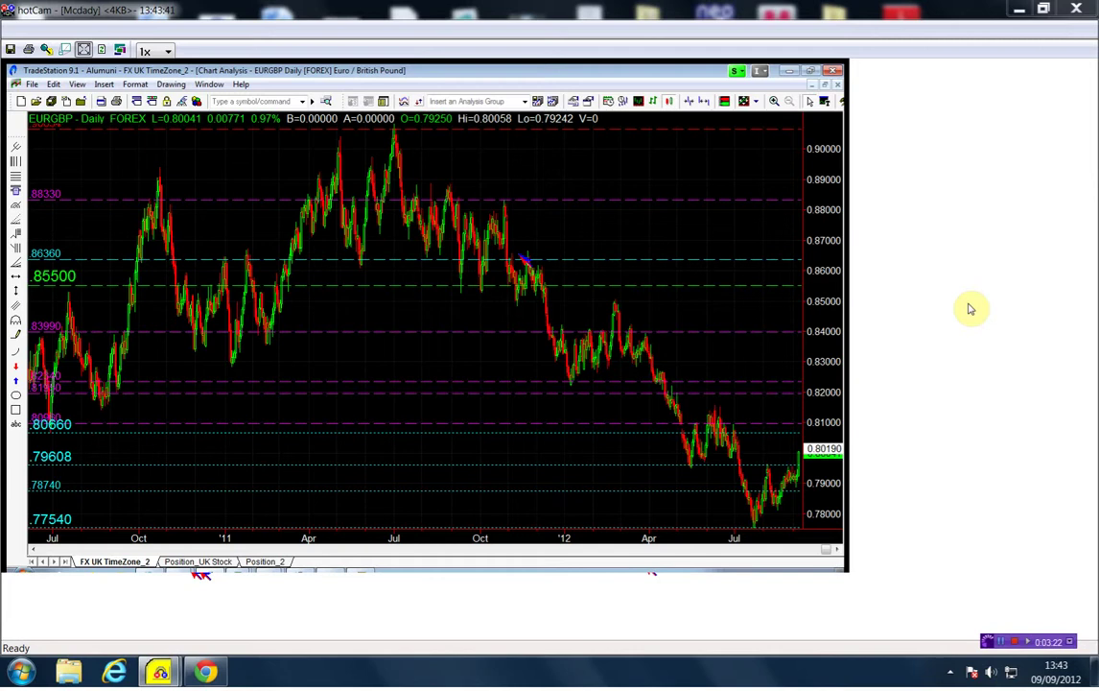
Set the price of the daily chart's horizontal line at .79608 to 0.79620 and add a matching line on the 200-tick chart
{"action": "double_click", "coordinate": [526, 259]}
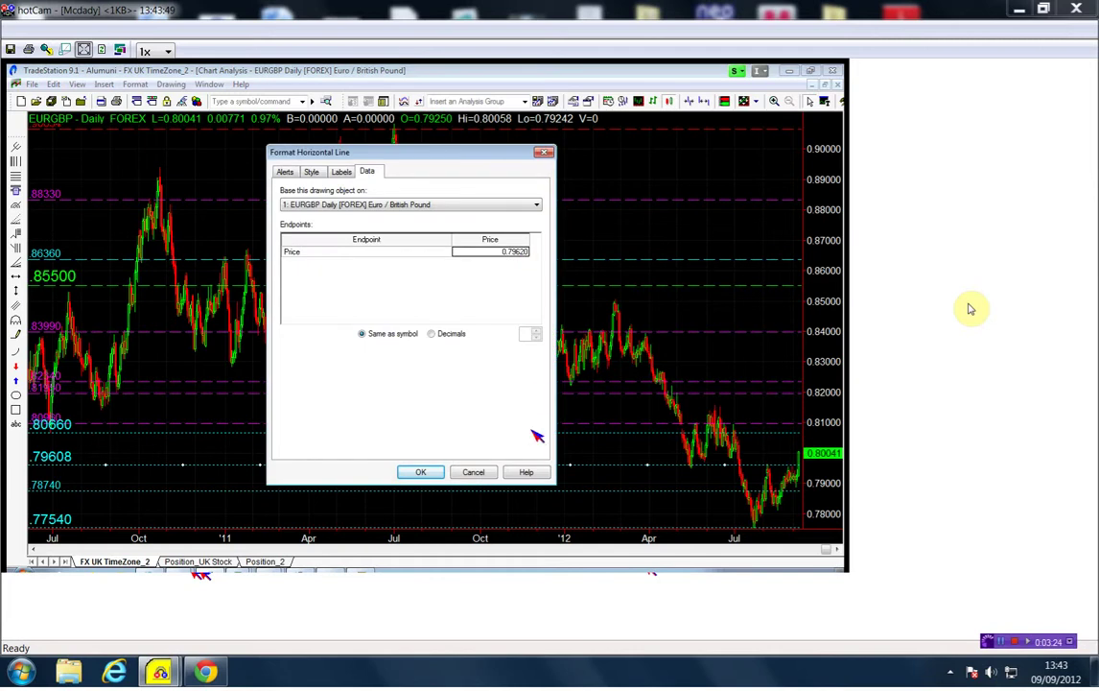
{"action": "key", "text": "Return"}
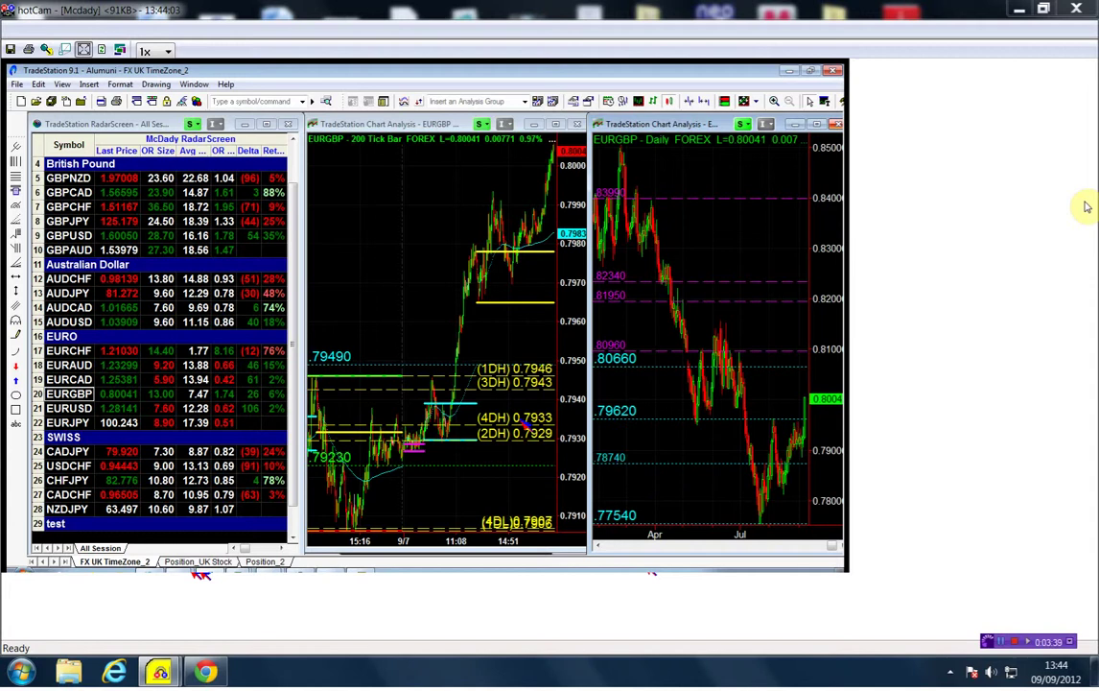
{"action": "left_click", "coordinate": [549, 315]}
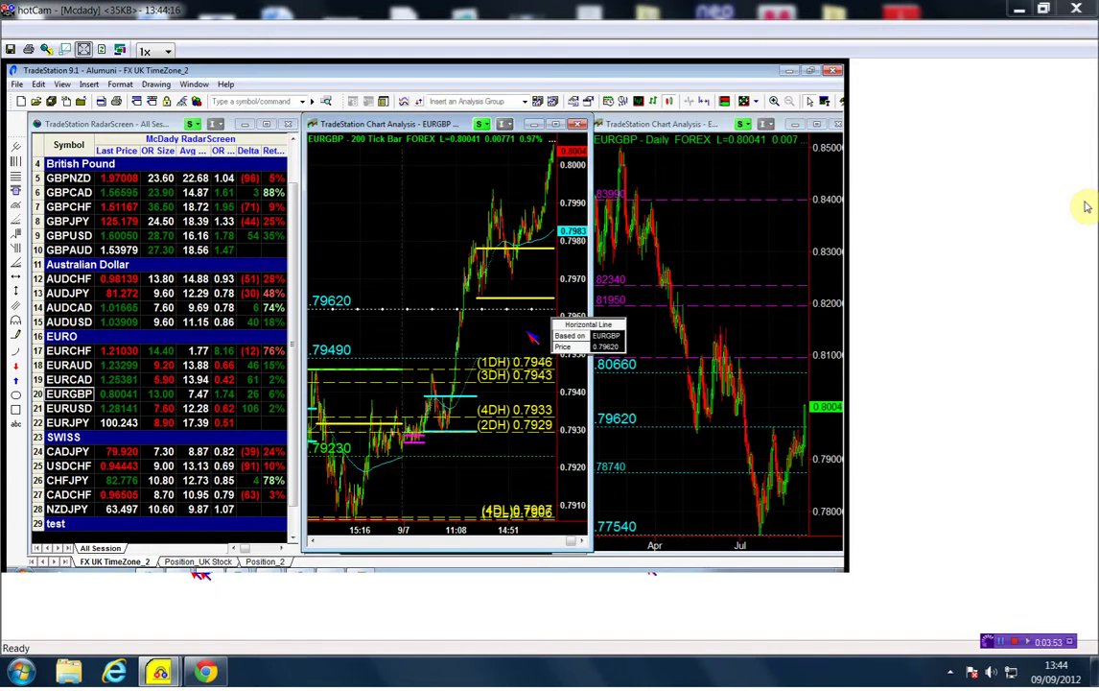
Circle the May low and August high on the EURGBP daily chart and place a horizontal line at about 0.79486 through the low
{"action": "left_click", "coordinate": [700, 451]}
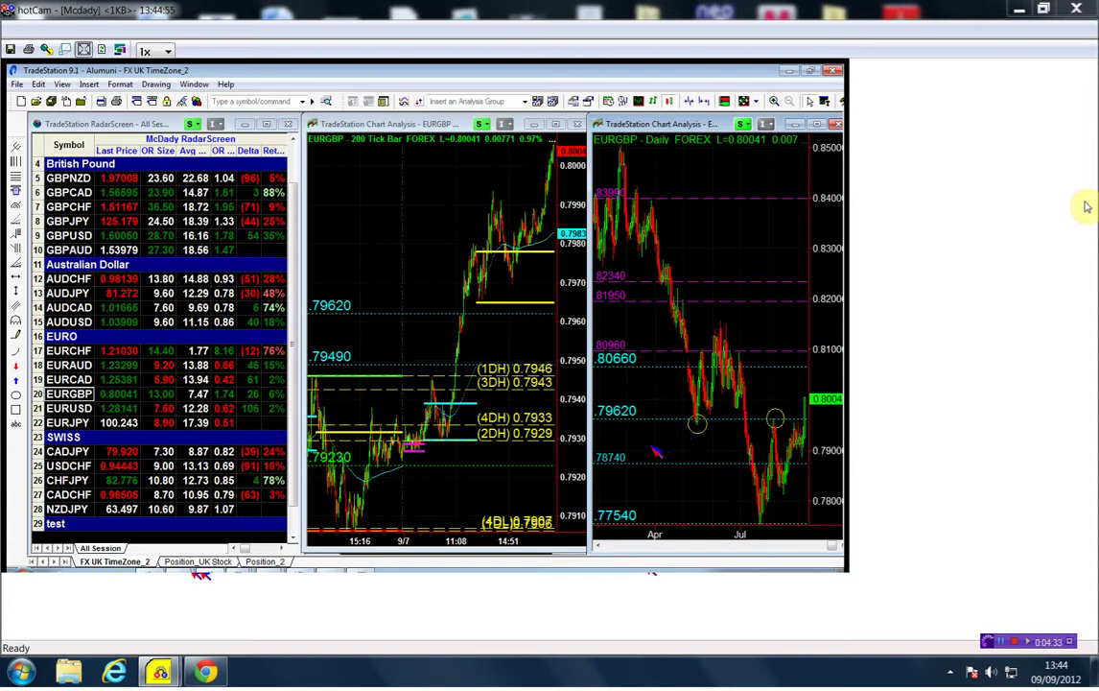
{"action": "left_click", "coordinate": [683, 443]}
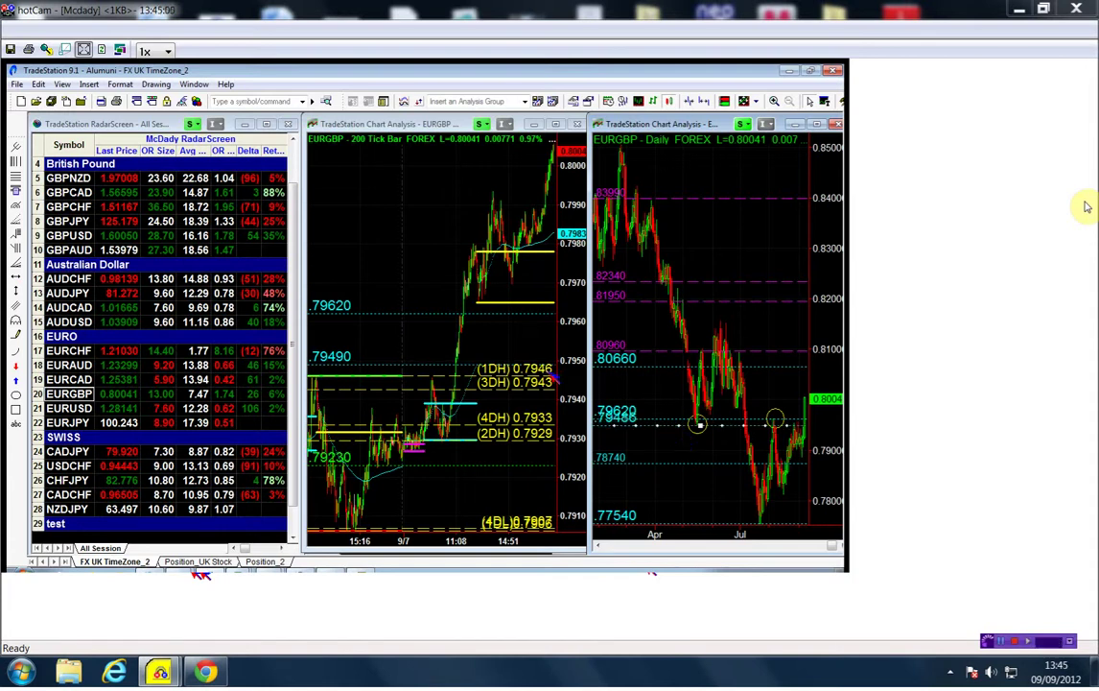
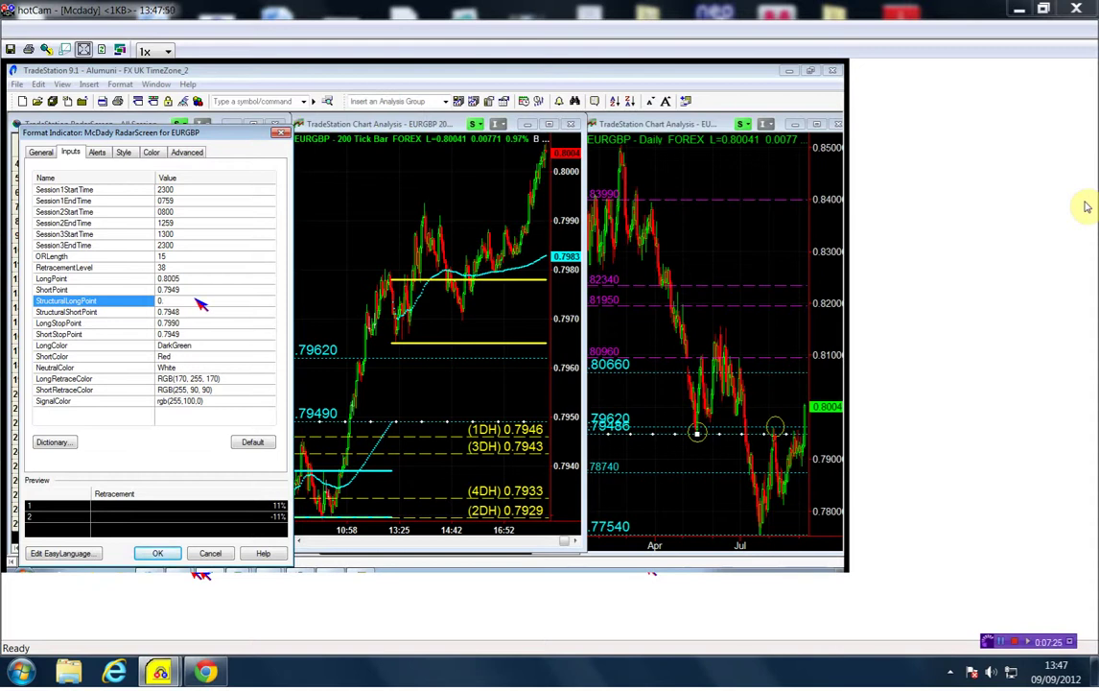
Set StructuralLongPoint to 0.8066 in the EURGBP McDady RadarScreen inputs and check the LongPoint and LongStopPoint entries
{"action": "type", "text": ".8066"}
{"action": "left_click", "coordinate": [177, 278]}
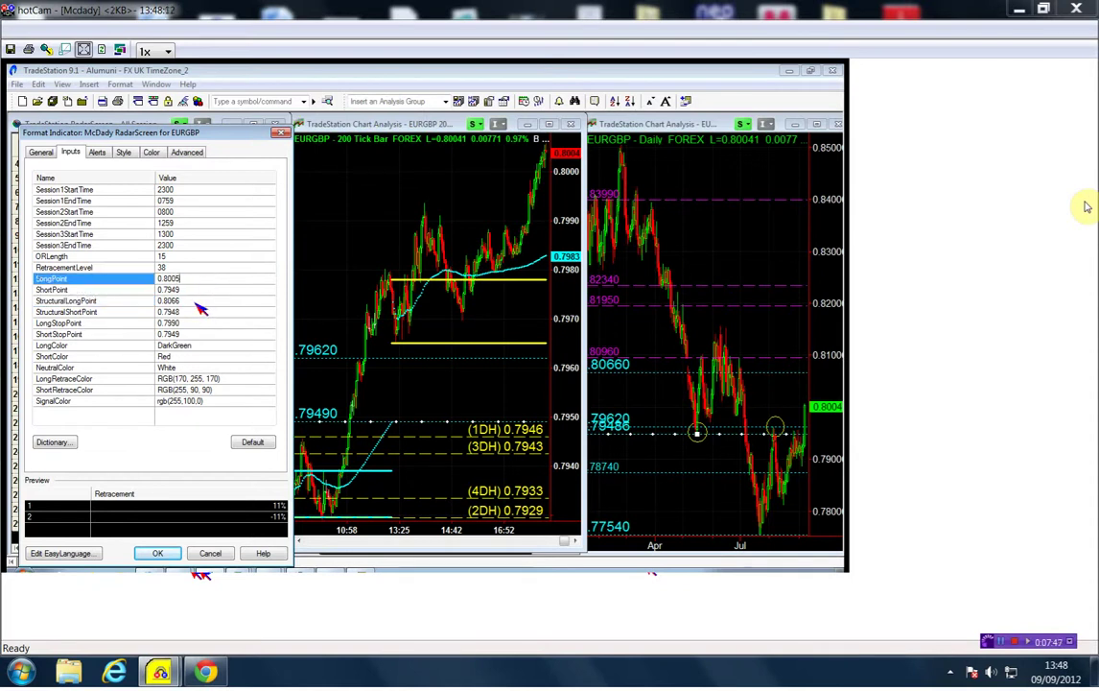
{"action": "key", "text": "Down"}
{"action": "key", "text": "Down"}
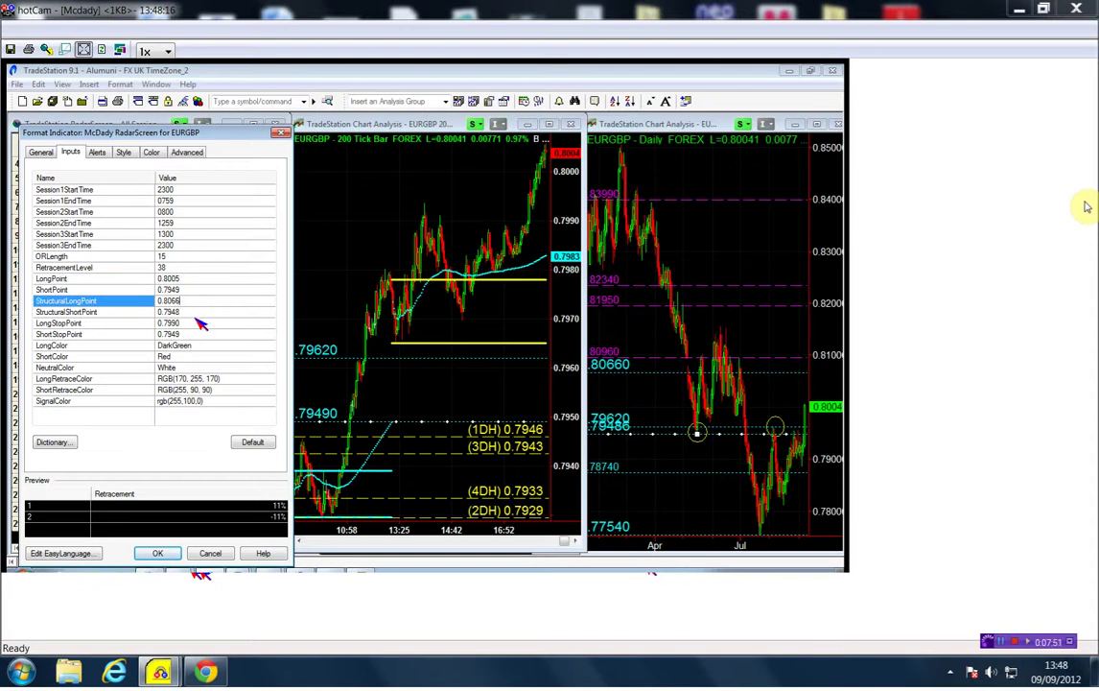
{"action": "left_click", "coordinate": [199, 324]}
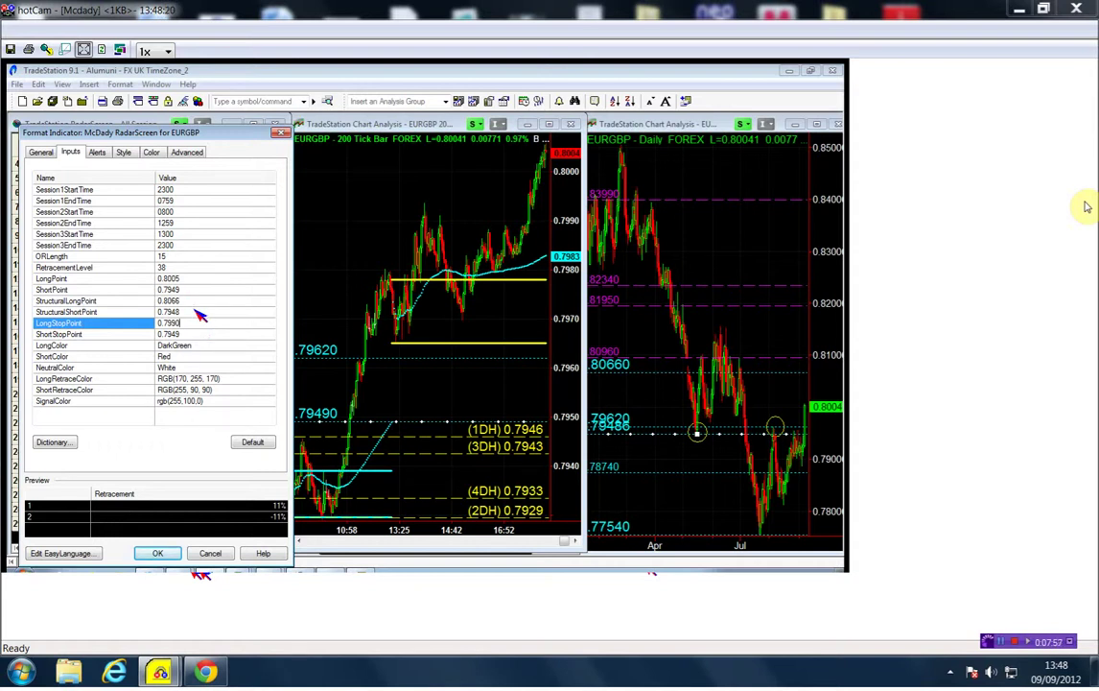
Set the ShortPoint input of the EURGBP indicator to 0.7962
{"action": "left_click", "coordinate": [180, 288]}
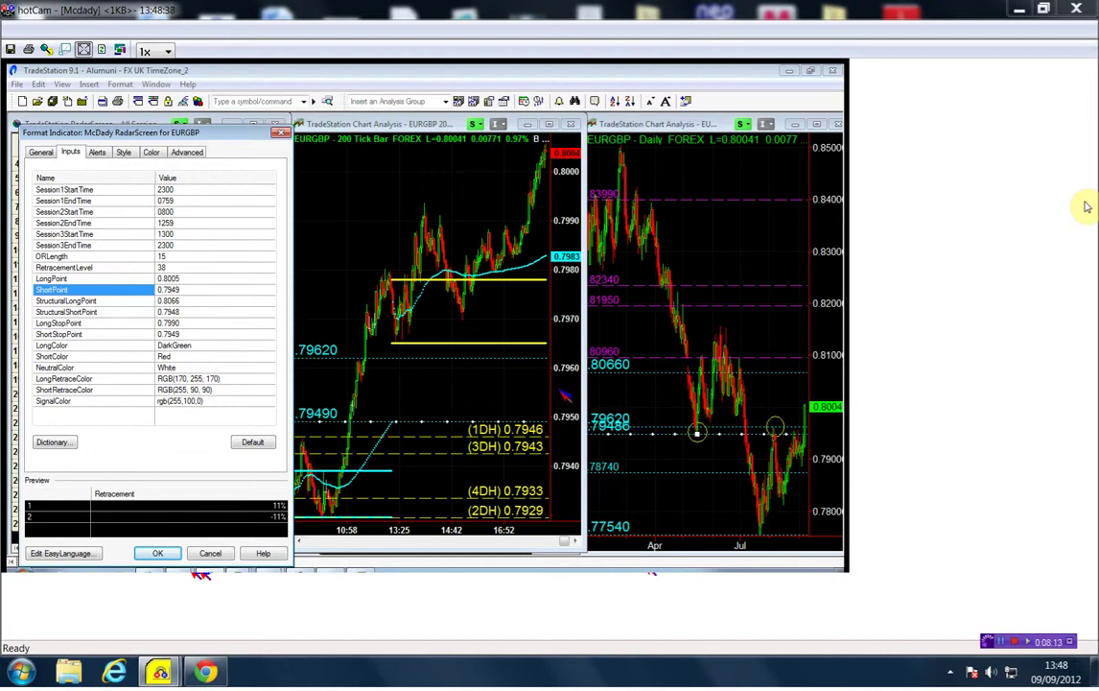
{"action": "left_click", "coordinate": [195, 293]}
{"action": "key", "text": "BackSpace"}
{"action": "key", "text": "BackSpace"}
{"action": "key", "text": "BackSpace"}
{"action": "type", "text": "6"}
{"action": "key", "text": "BackSpace"}
{"action": "type", "text": "962"}
Set both StructuralShortPoint and ShortStopPoint to 0.7962 in the EURGBP indicator inputs
{"action": "left_click", "coordinate": [191, 312]}
{"action": "type", "text": "2"}
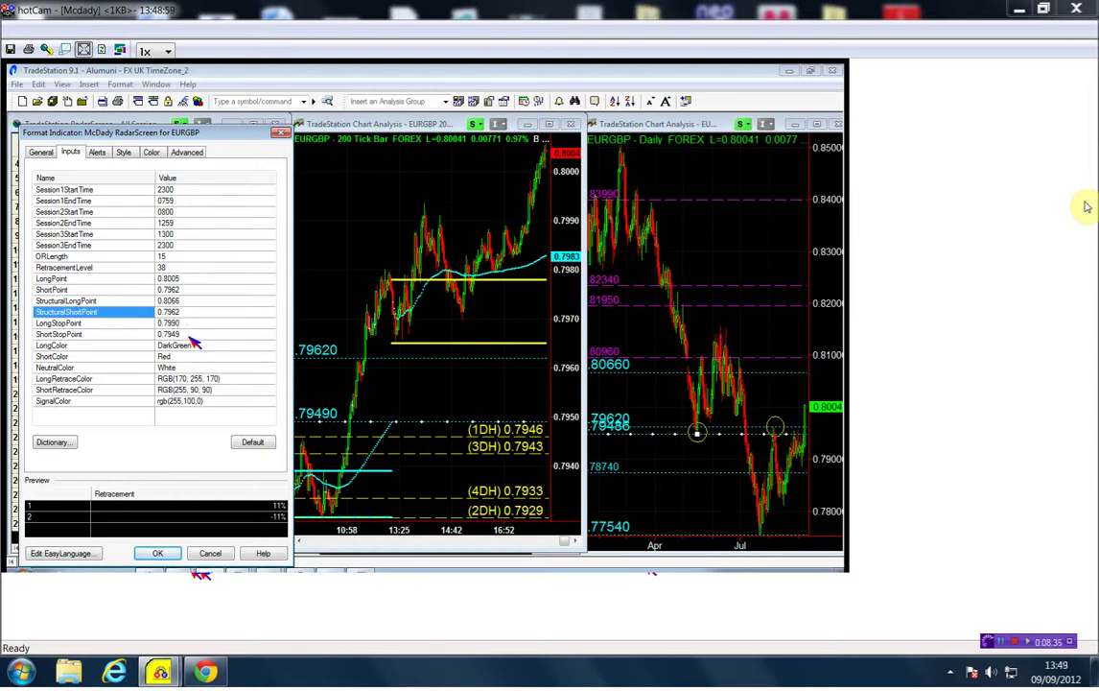
{"action": "left_click", "coordinate": [189, 336]}
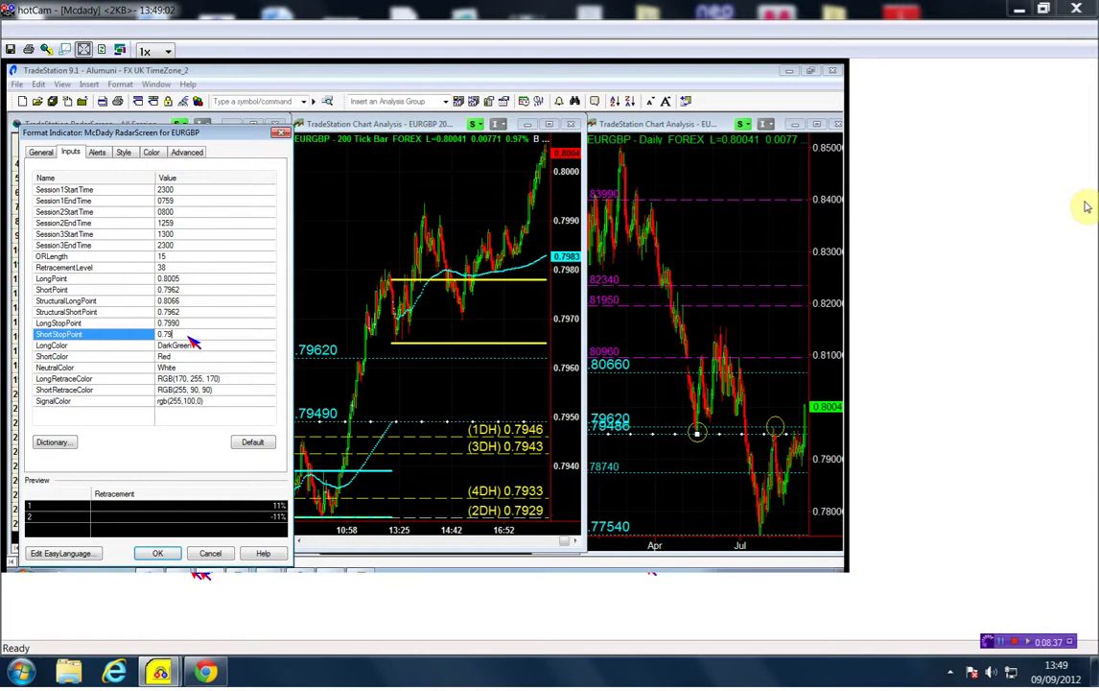
{"action": "type", "text": "0.7962"}
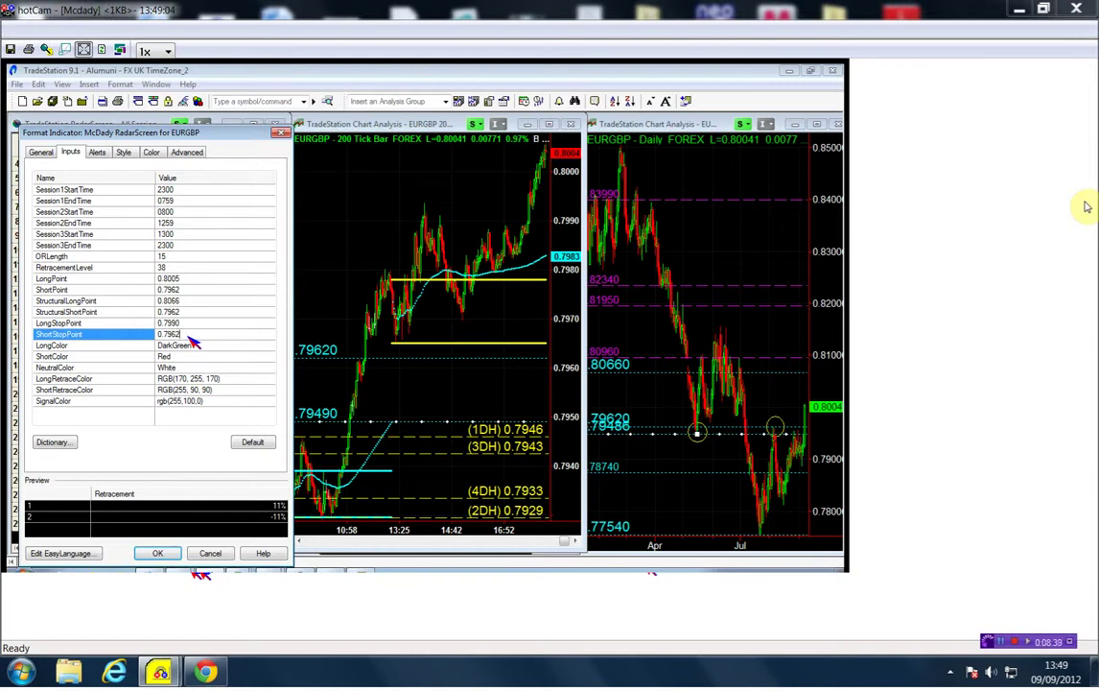